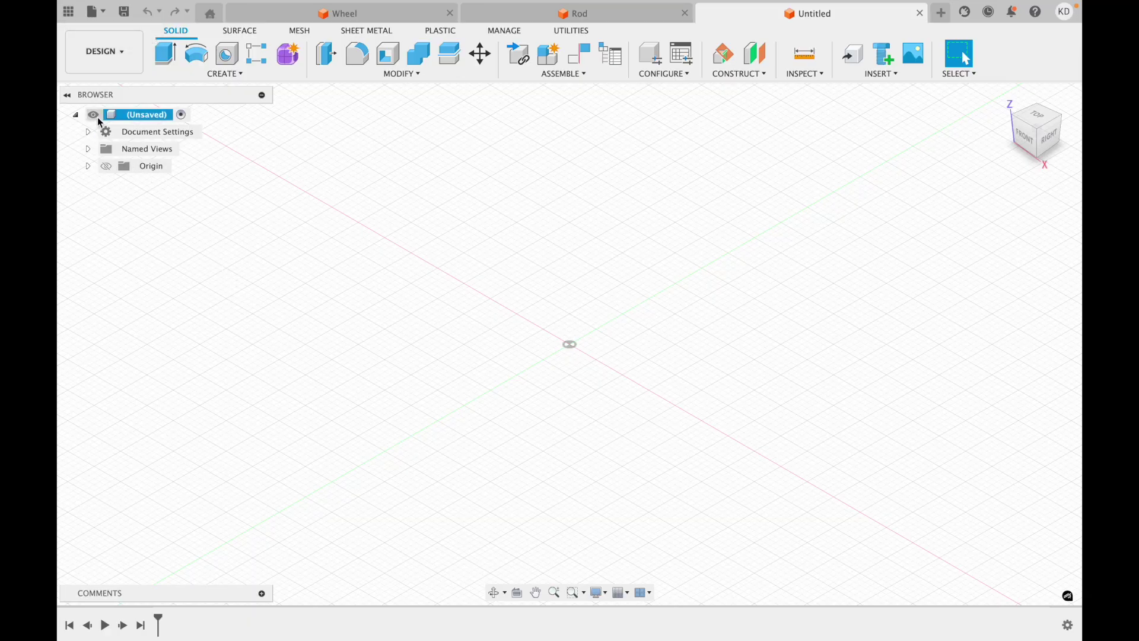
- Insert the Wheel design from Videos for YT into the current design, raised above the ground plane and shifted about -0.23 in along X
left_click(63, 19)
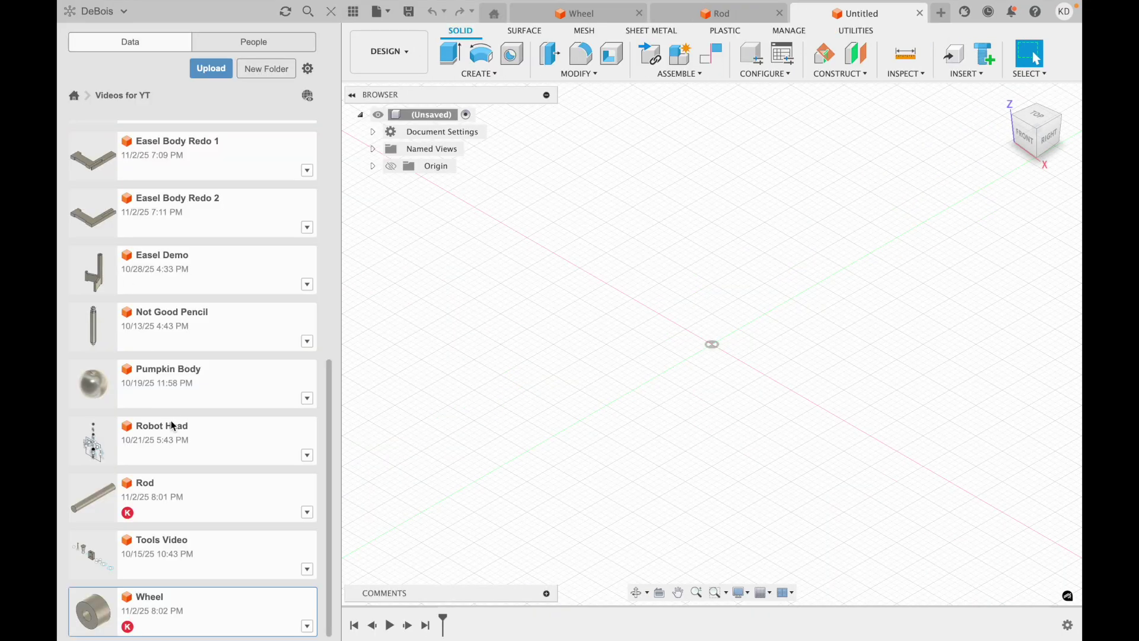
right_click(244, 604)
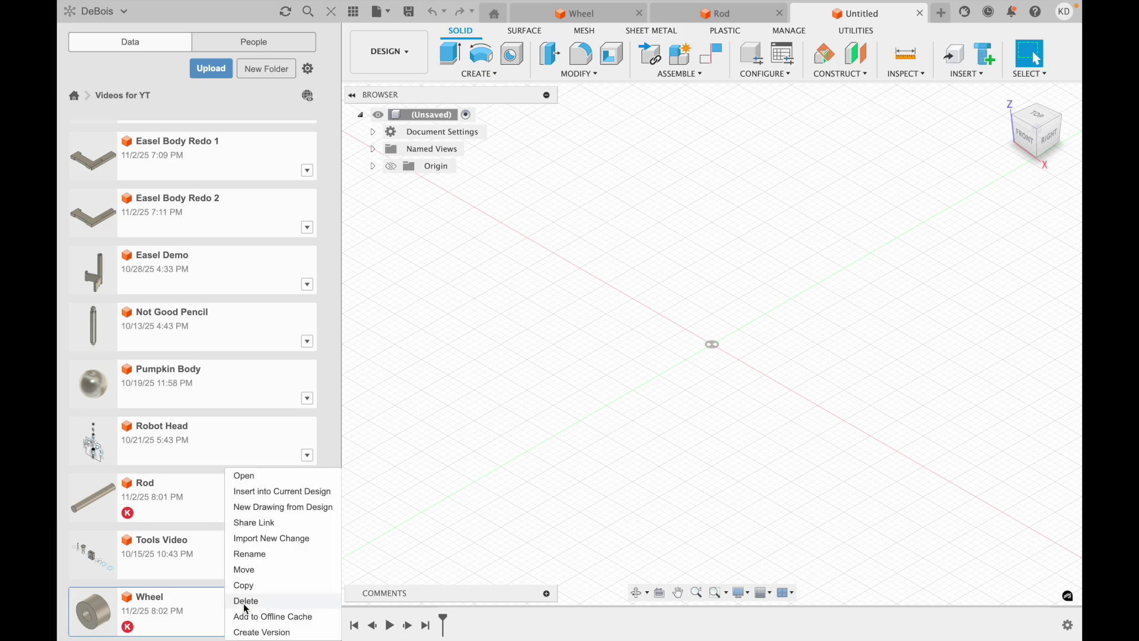
left_click(298, 500)
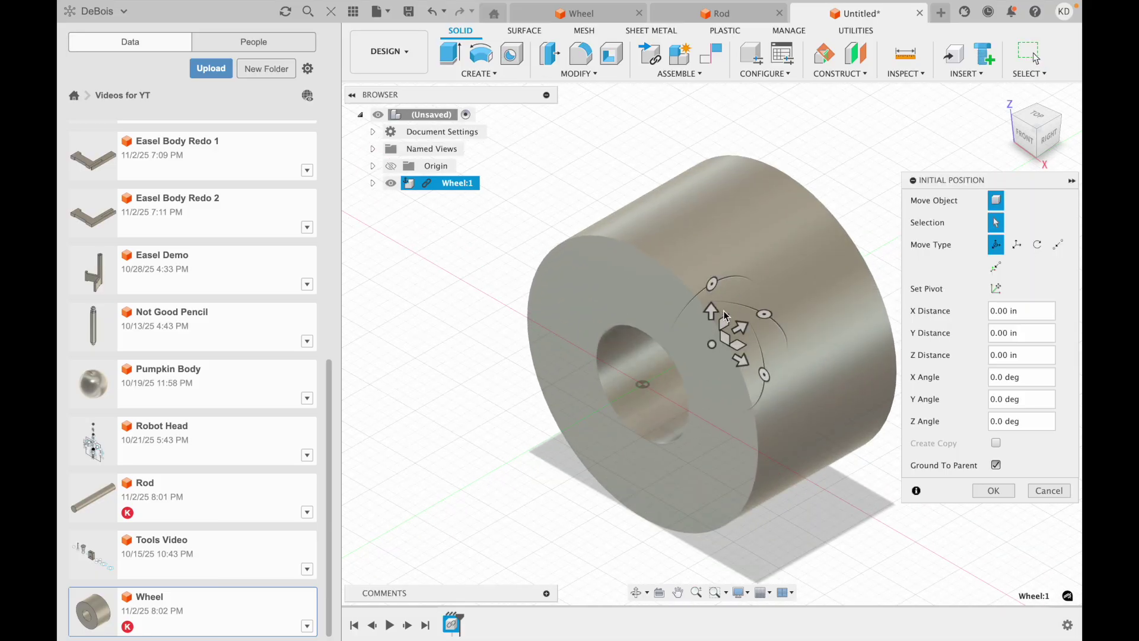
left_click_drag(715, 310, 741, 158)
left_click_drag(741, 213, 629, 172)
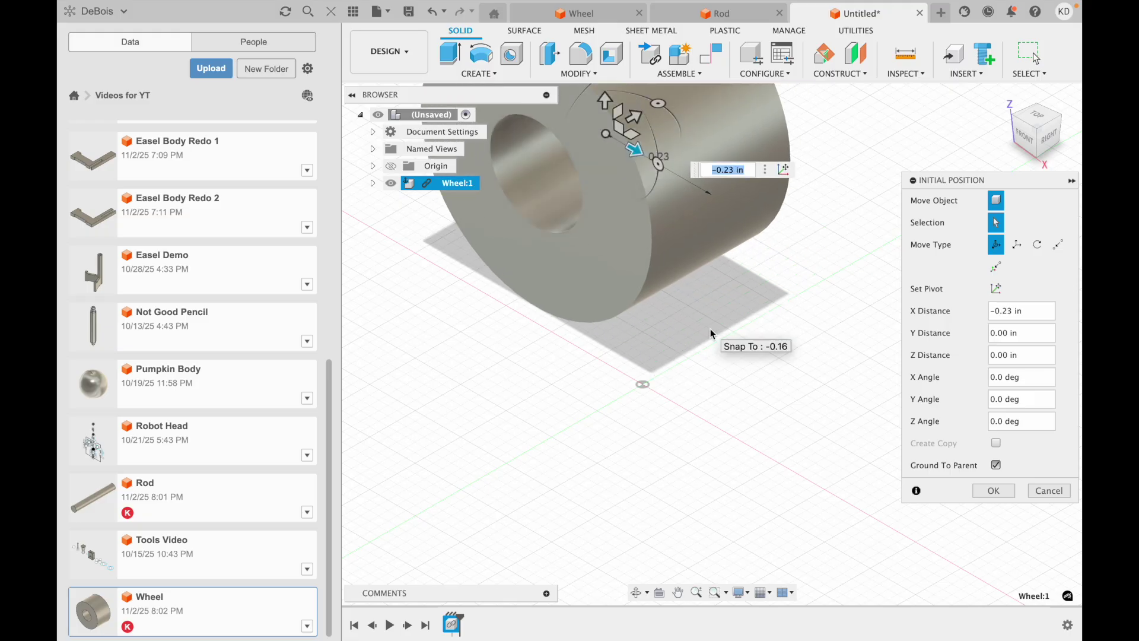
key("Return")
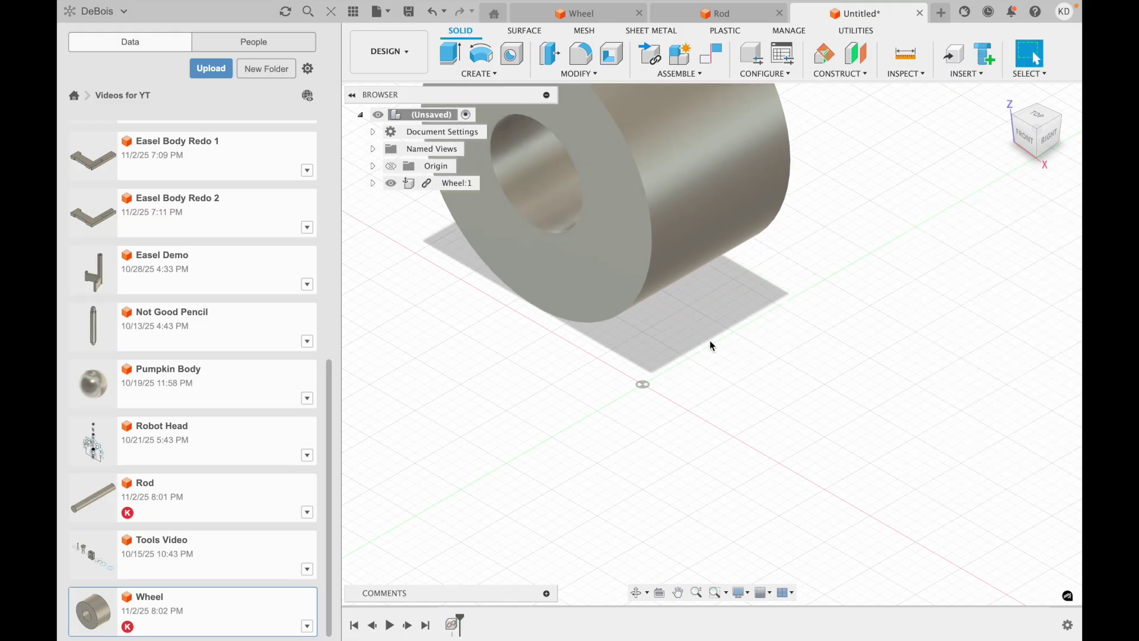
- Insert a second copy of the Wheel, raised about 0.35 in along Z and moved along positive X clear of the first wheel
scroll(710, 341, "down", 3)
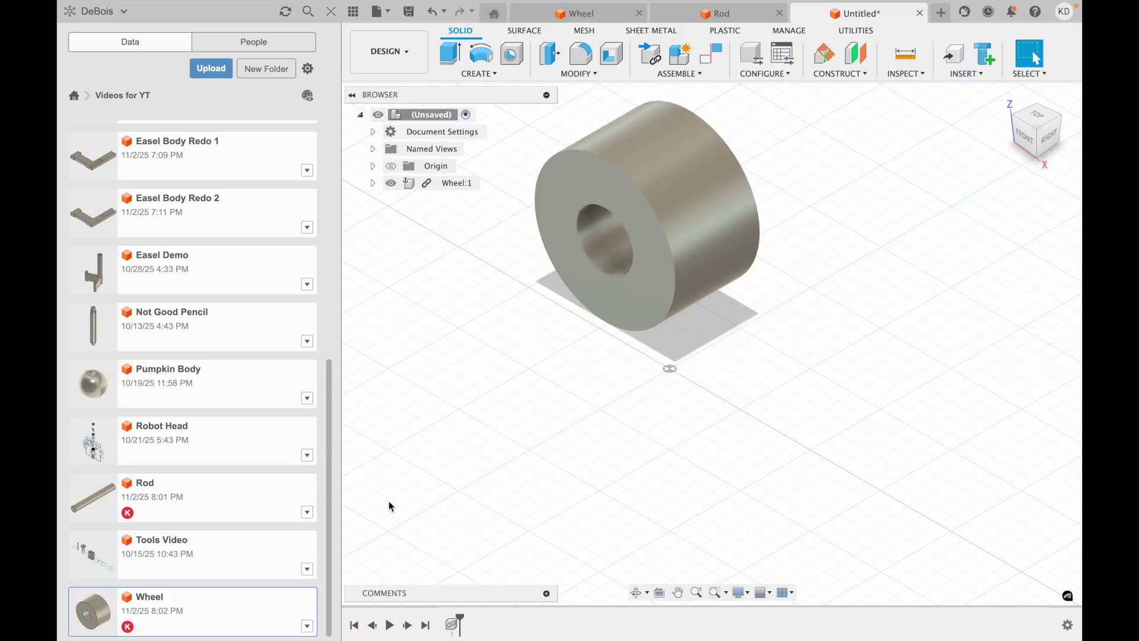
right_click(200, 611)
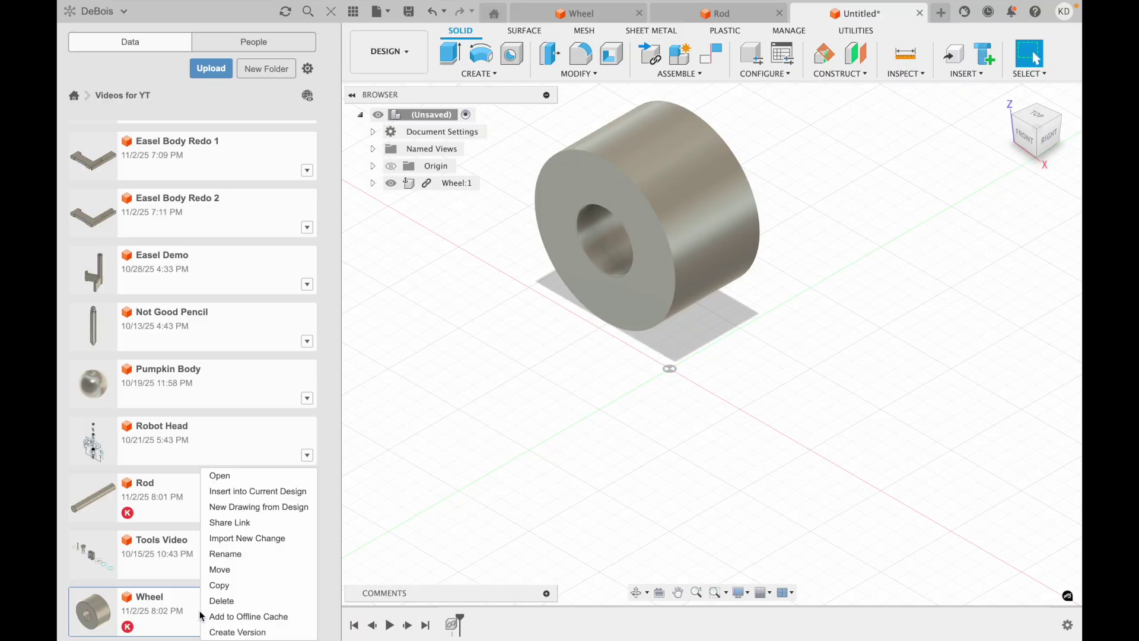
left_click(244, 493)
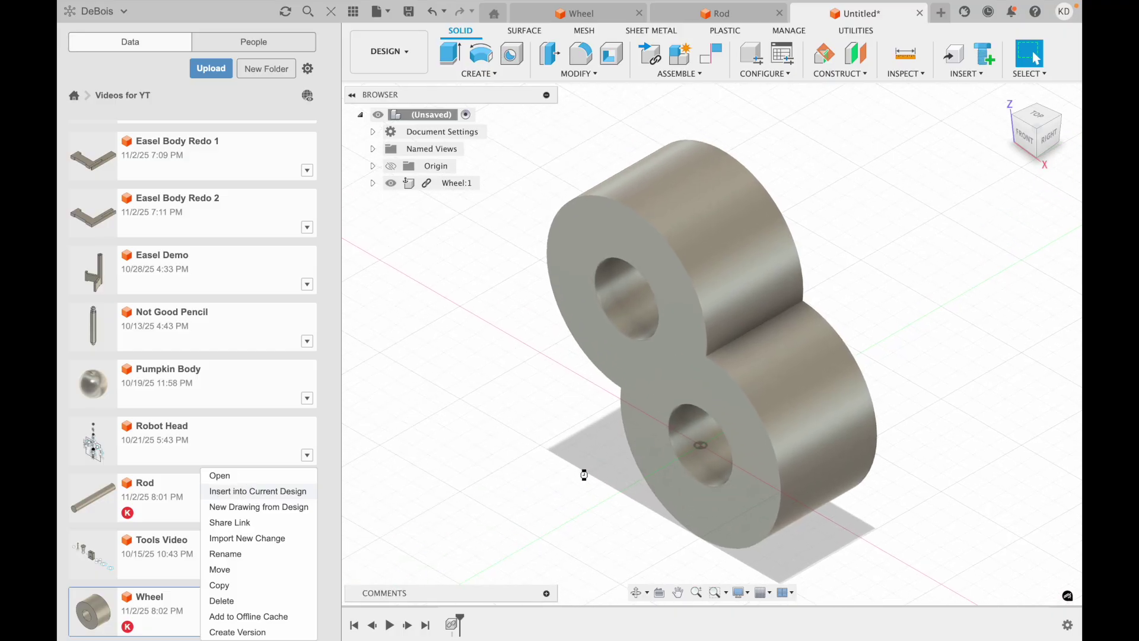
left_click_drag(774, 432, 878, 478)
left_click_drag(844, 438, 856, 316)
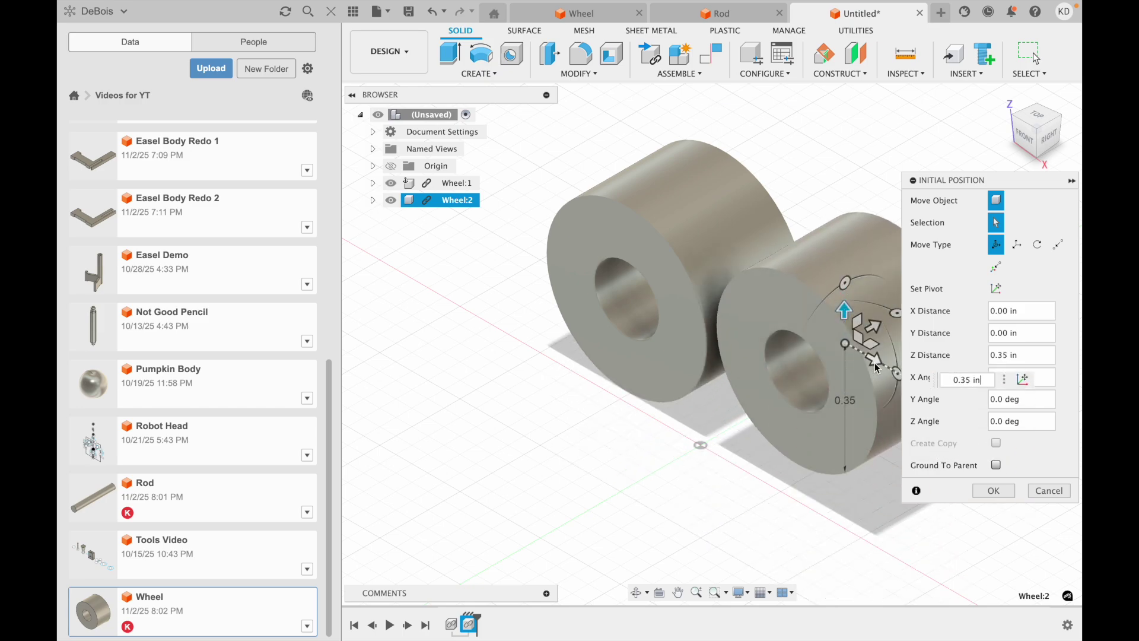
left_click_drag(874, 358, 973, 423)
left_click(1001, 494)
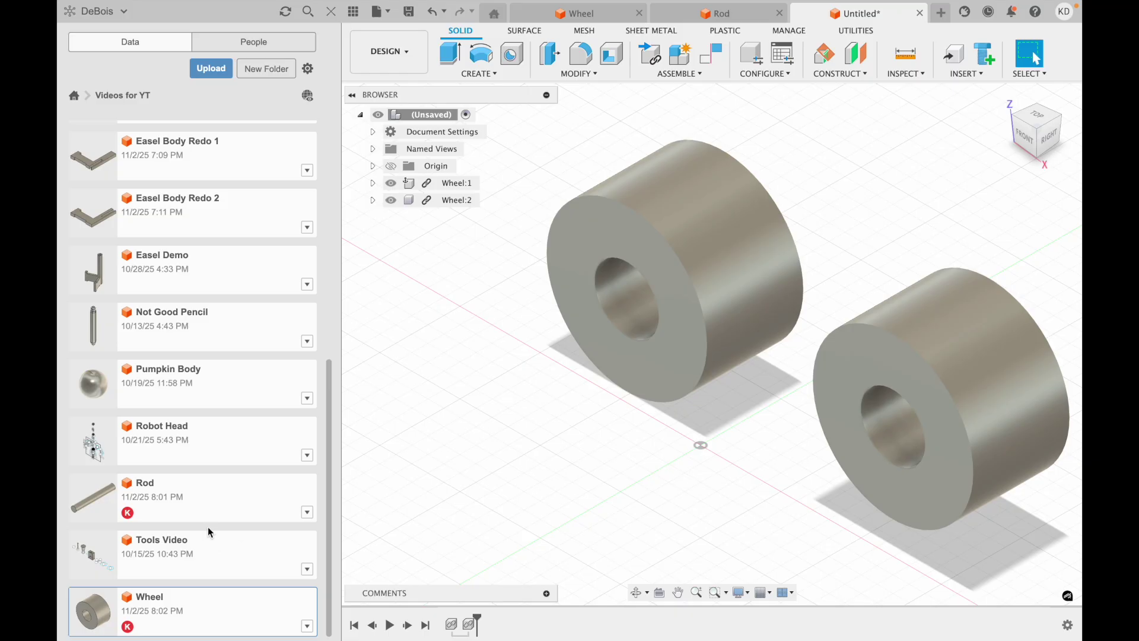
- Insert the Rod design behind the two wheels, shifted about -0.40 in along X, and hide the project file list
right_click(204, 494)
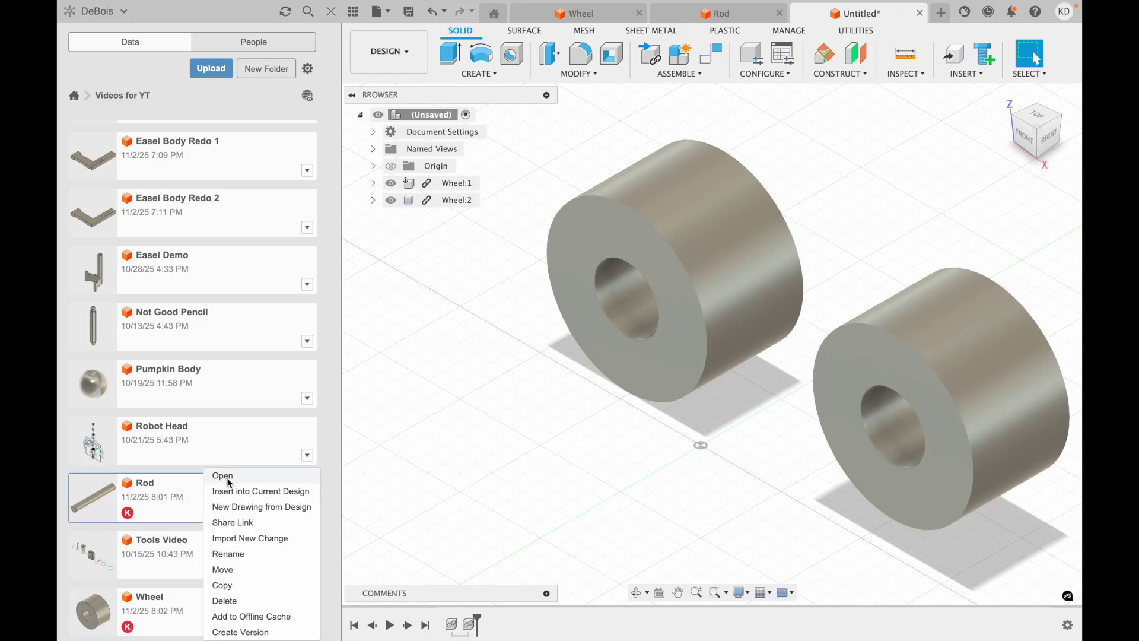
left_click(235, 492)
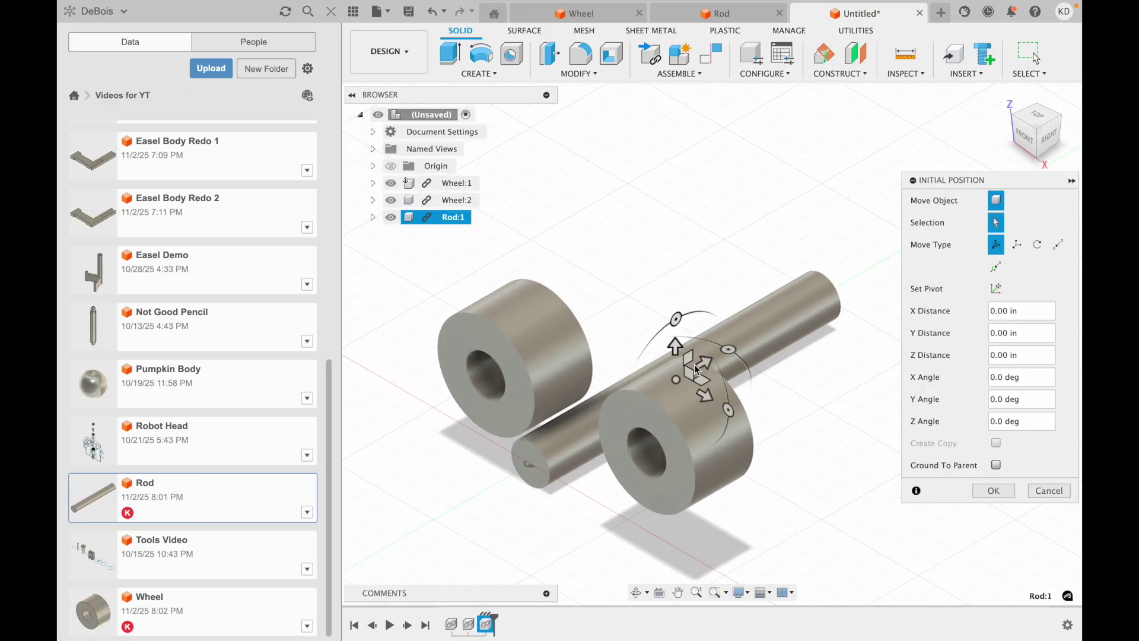
left_click_drag(785, 330, 772, 286)
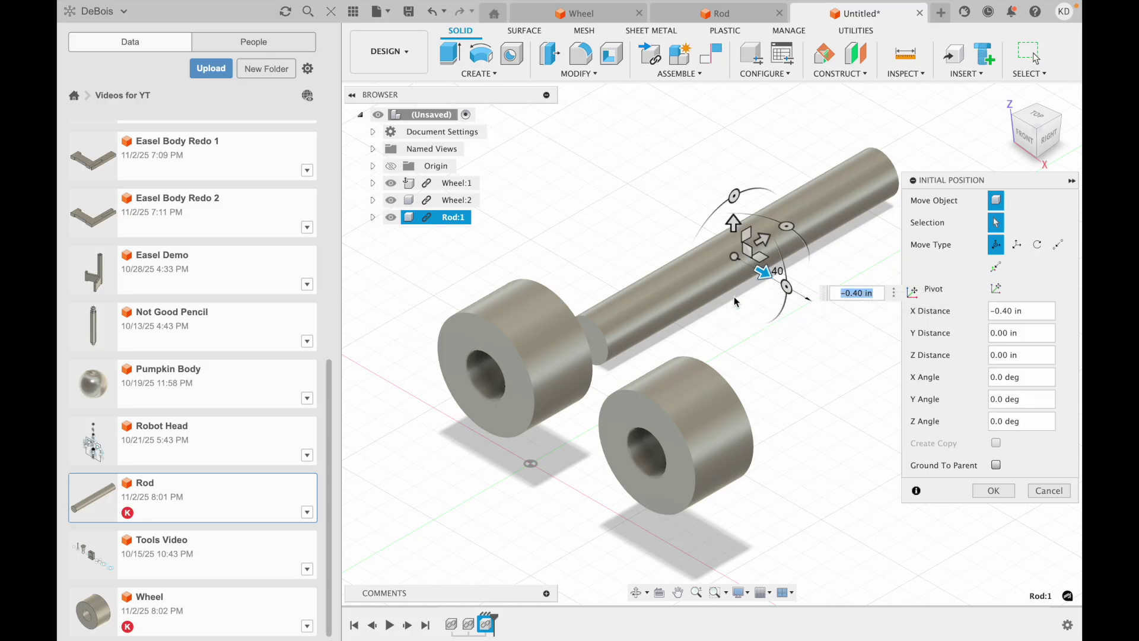
left_click(994, 490)
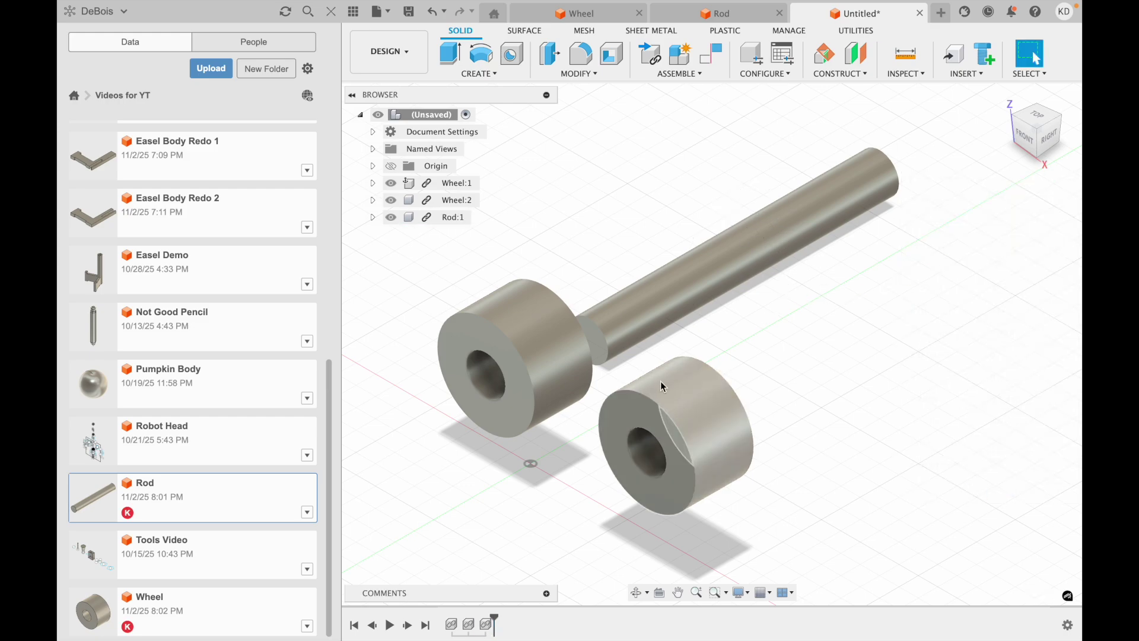
left_click(331, 11)
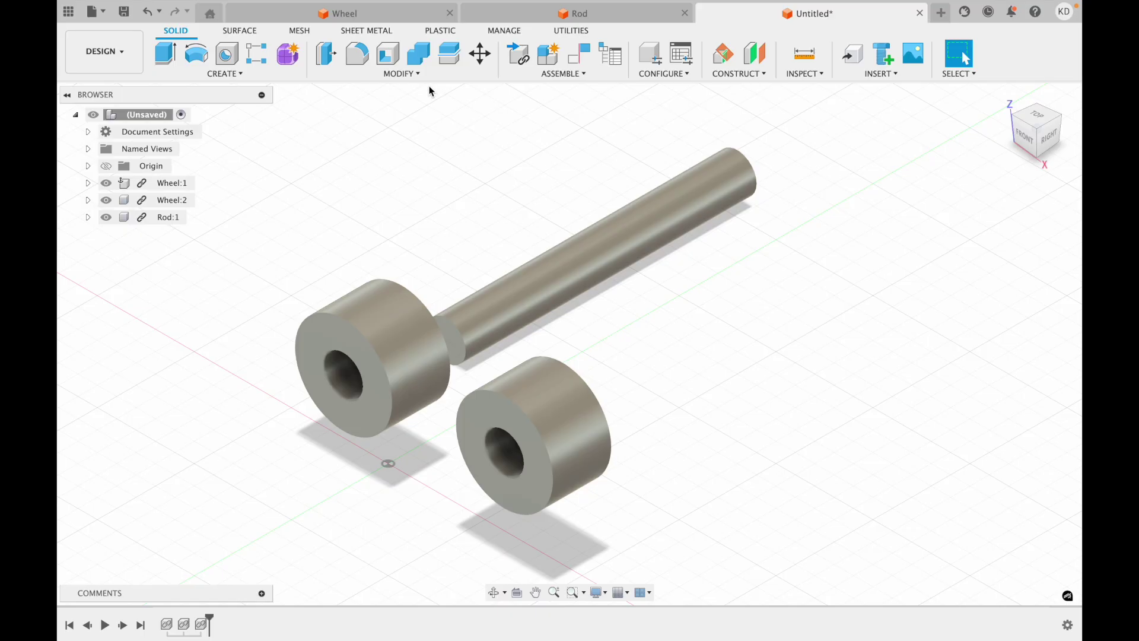
- Start a joint that snaps the front hole centre of the first wheel to the centre of the rod's front end face
left_click(561, 73)
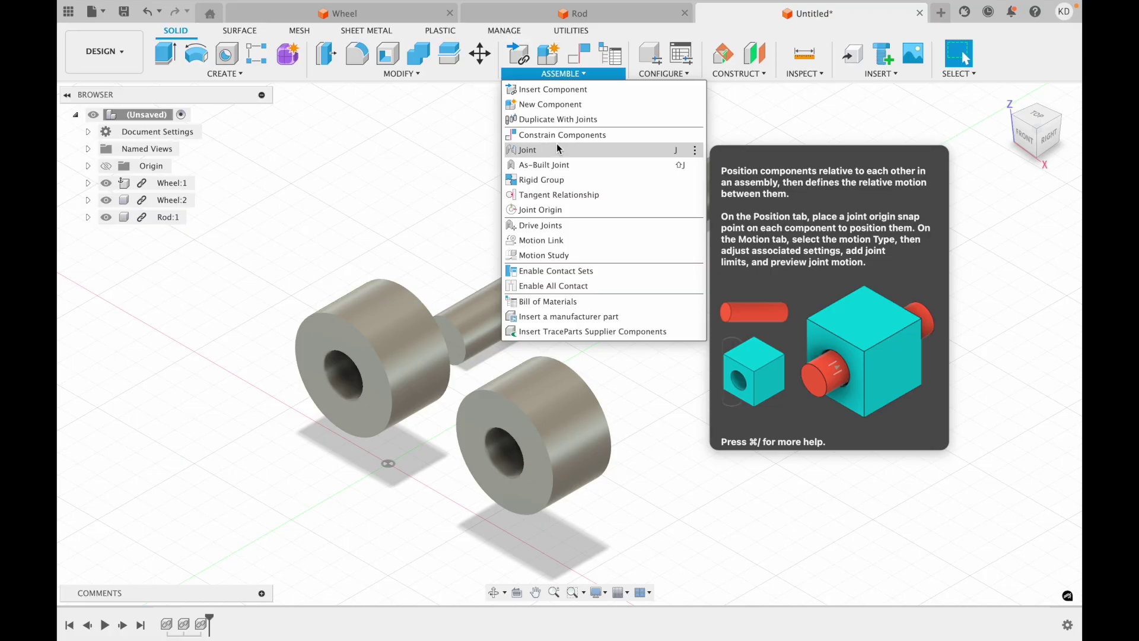
left_click(556, 150)
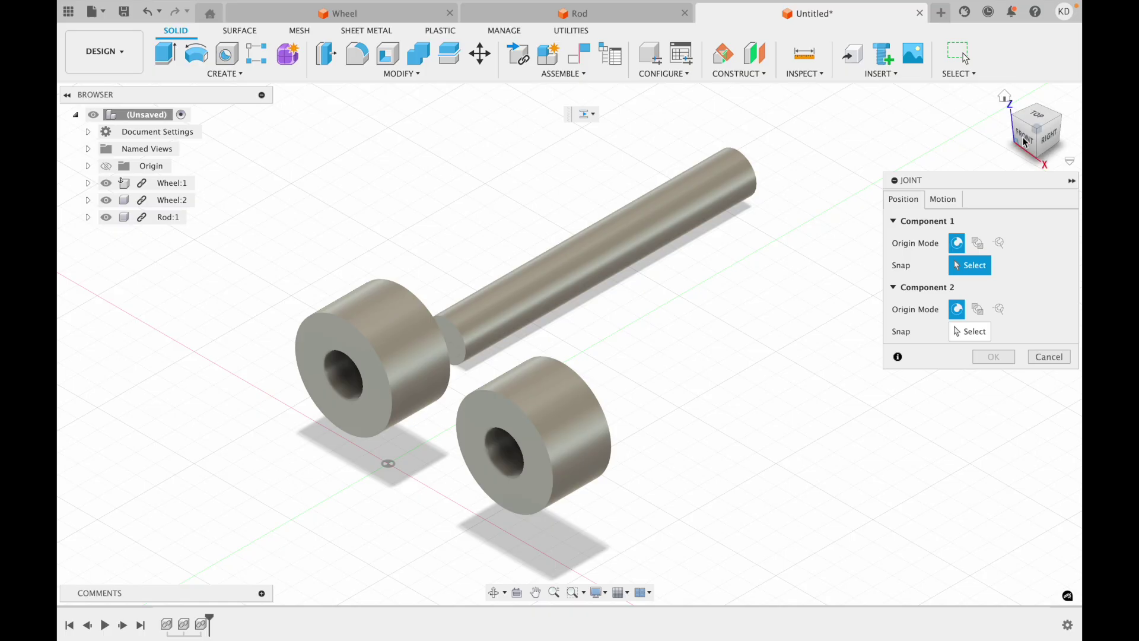
left_click_drag(1053, 122, 958, 115)
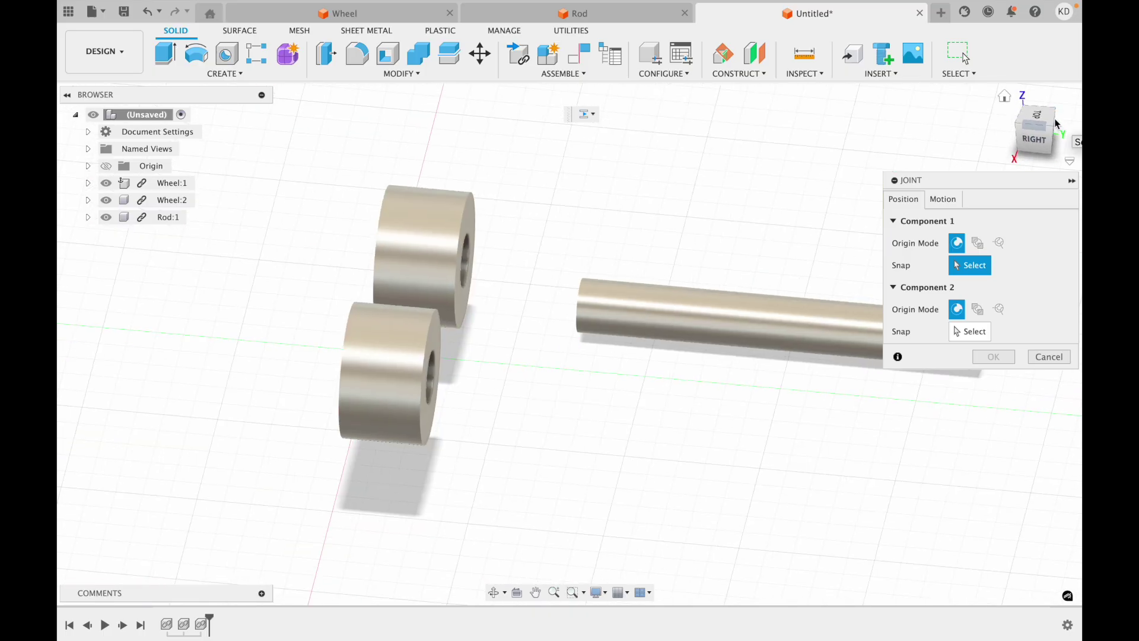
left_click_drag(1056, 123, 941, 112)
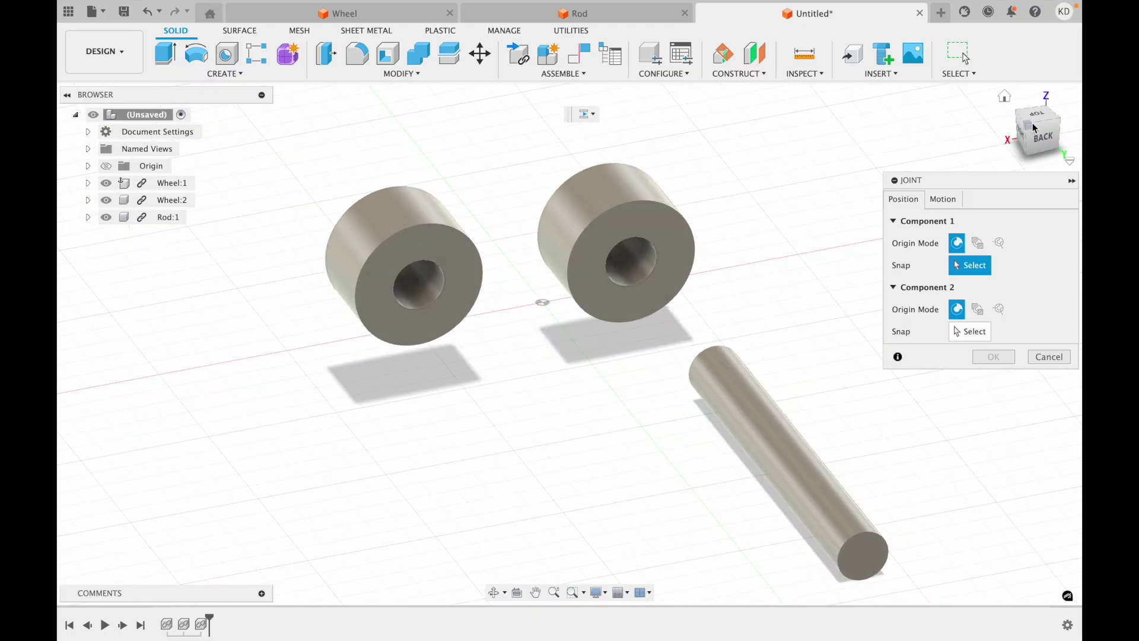
left_click_drag(1050, 128, 895, 170)
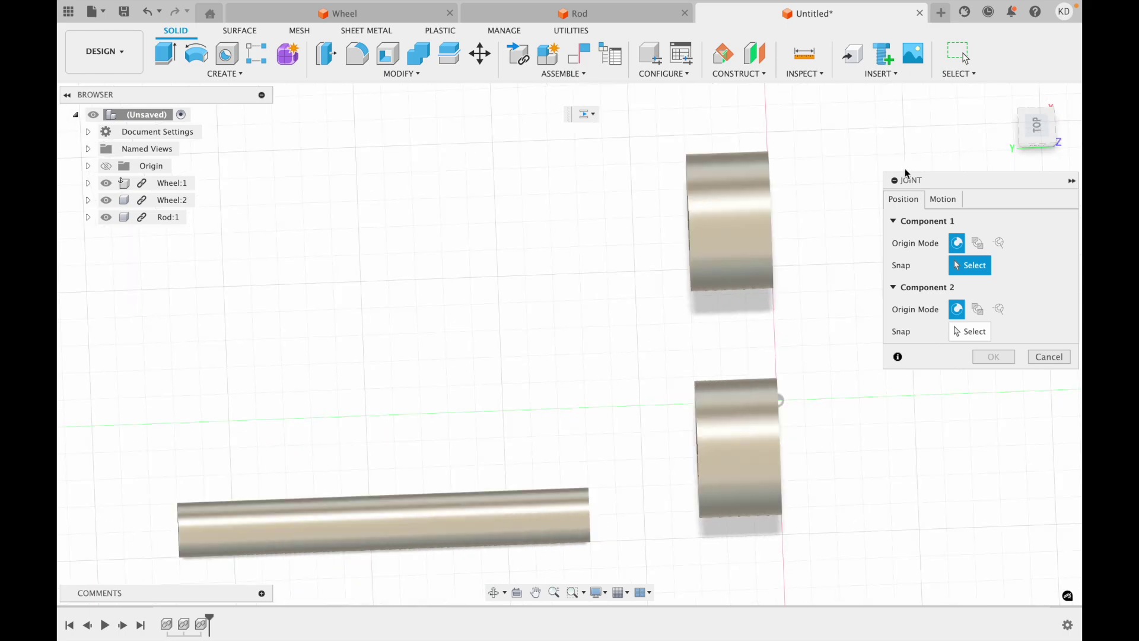
left_click(1016, 145)
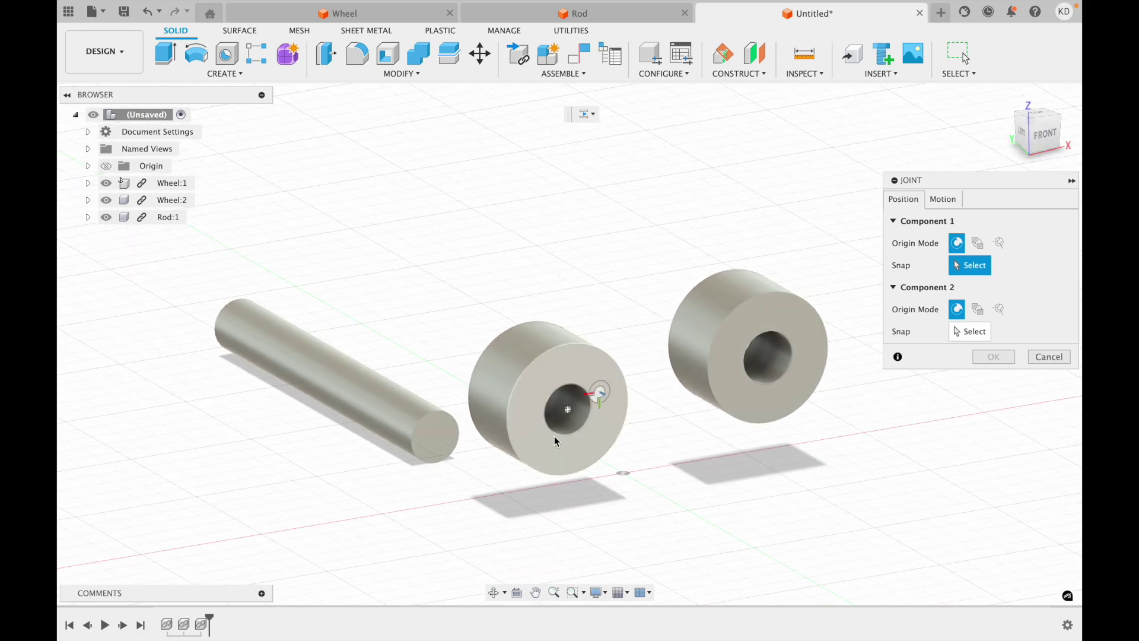
left_click(574, 417)
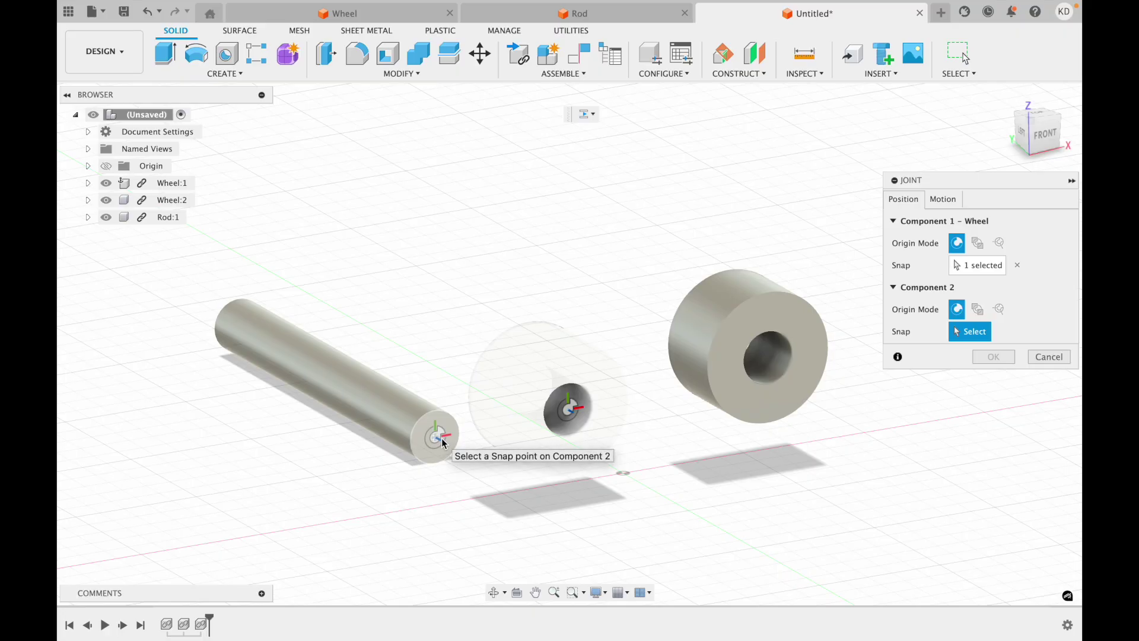
left_click(442, 441)
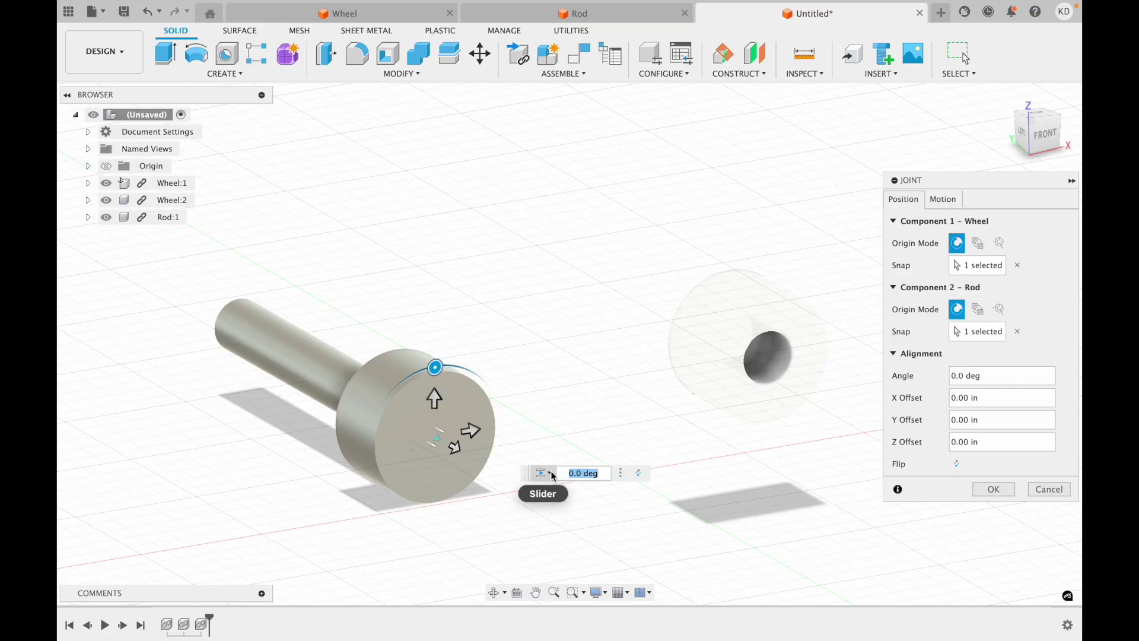
- Set the wheel-to-rod joint motion to Revolute about the Z axis, preview the rotation and create the joint
left_click(956, 200)
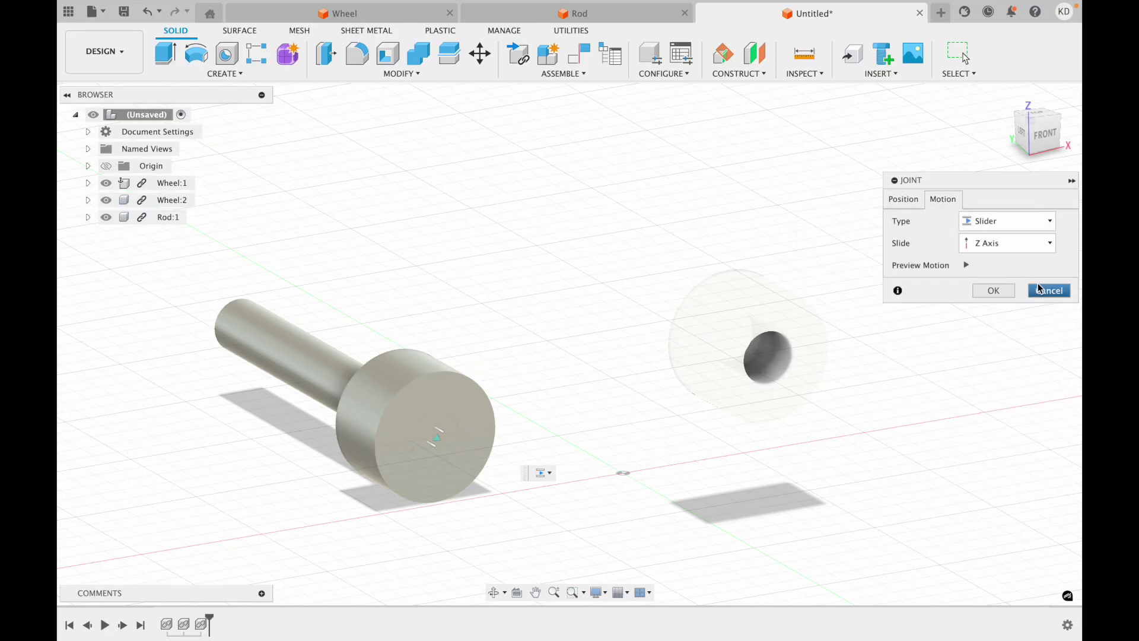
left_click(1026, 228)
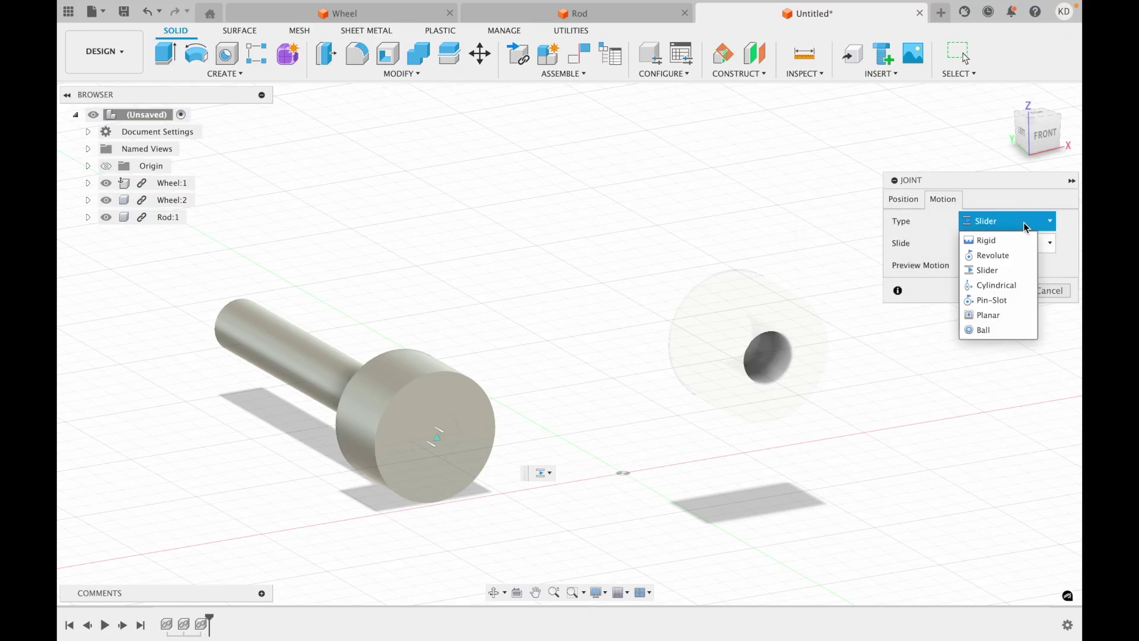
left_click(991, 256)
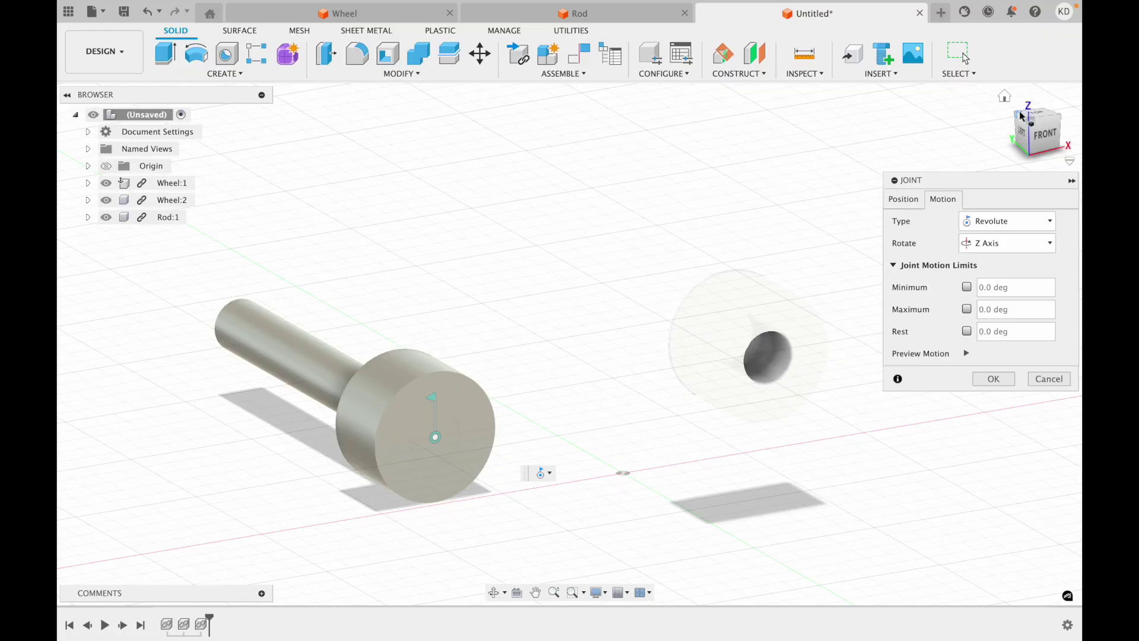
mouse_move(1023, 117)
left_mouse_down()
mouse_move(1083, 103)
mouse_move(1020, 109)
left_mouse_up()
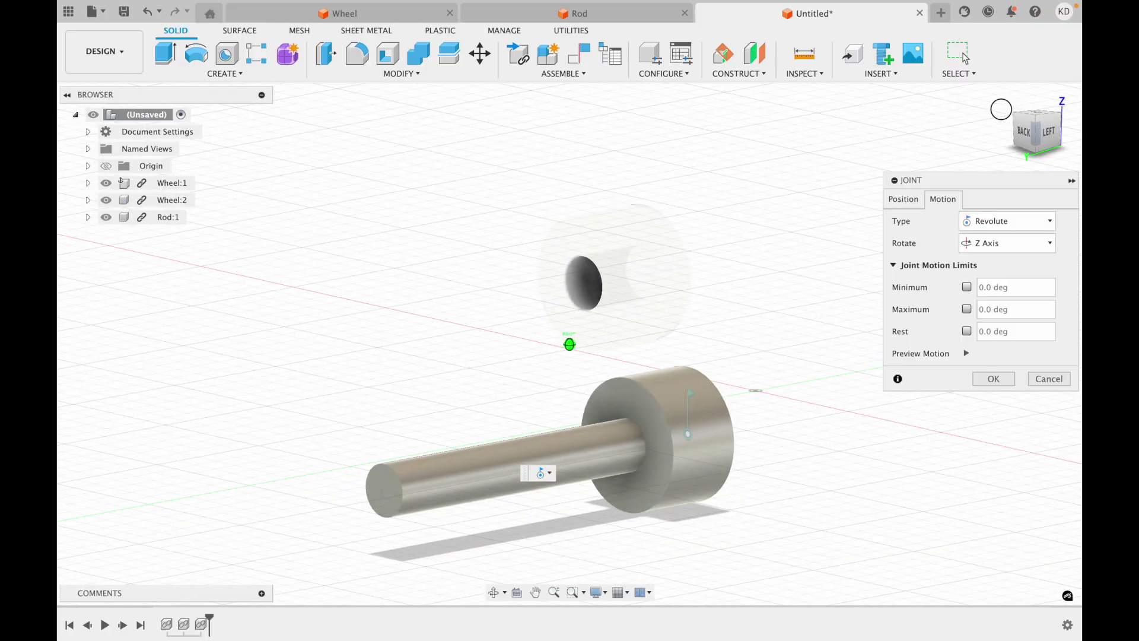
left_click(967, 353)
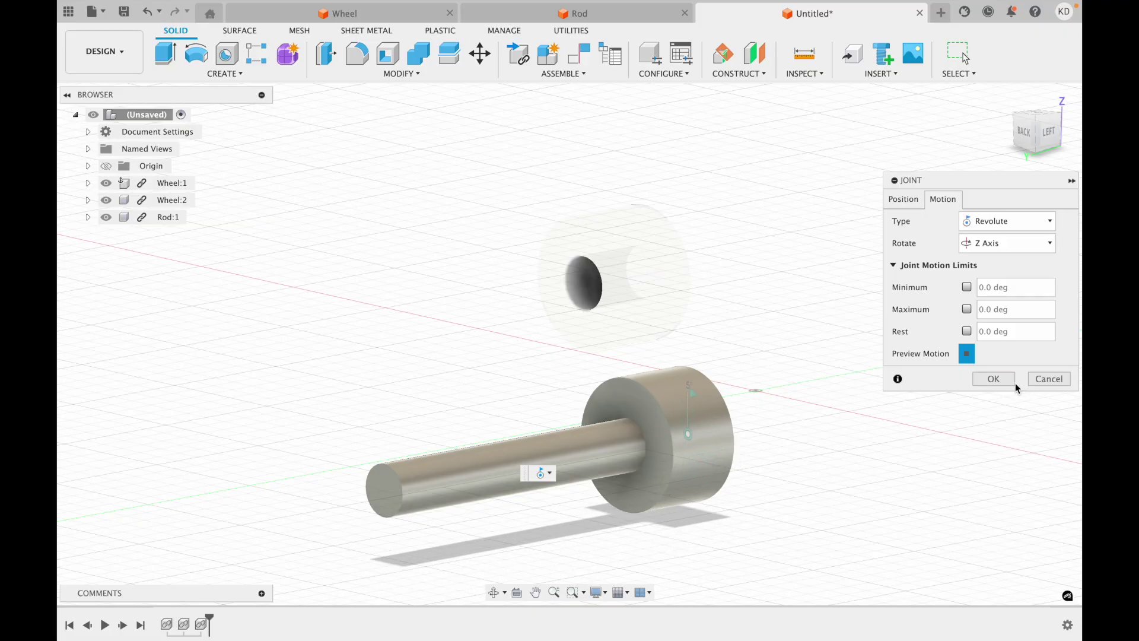
left_click(994, 379)
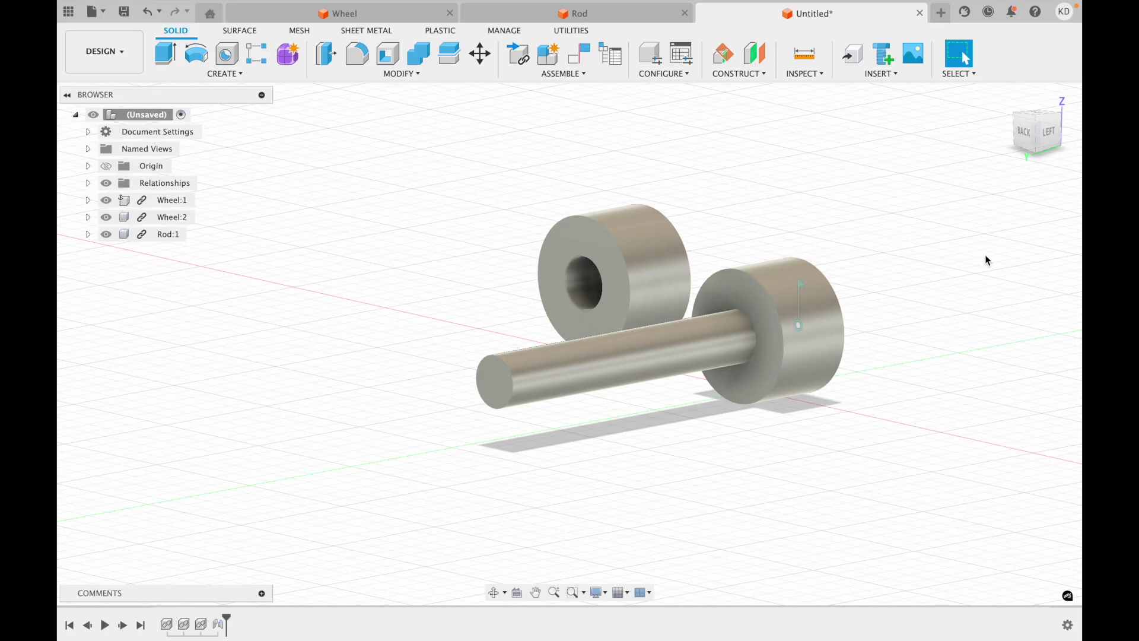
- Start a joint that snaps the front hole centre of the second wheel to the centre of the rod's free end face
left_click_drag(1045, 118, 905, 127)
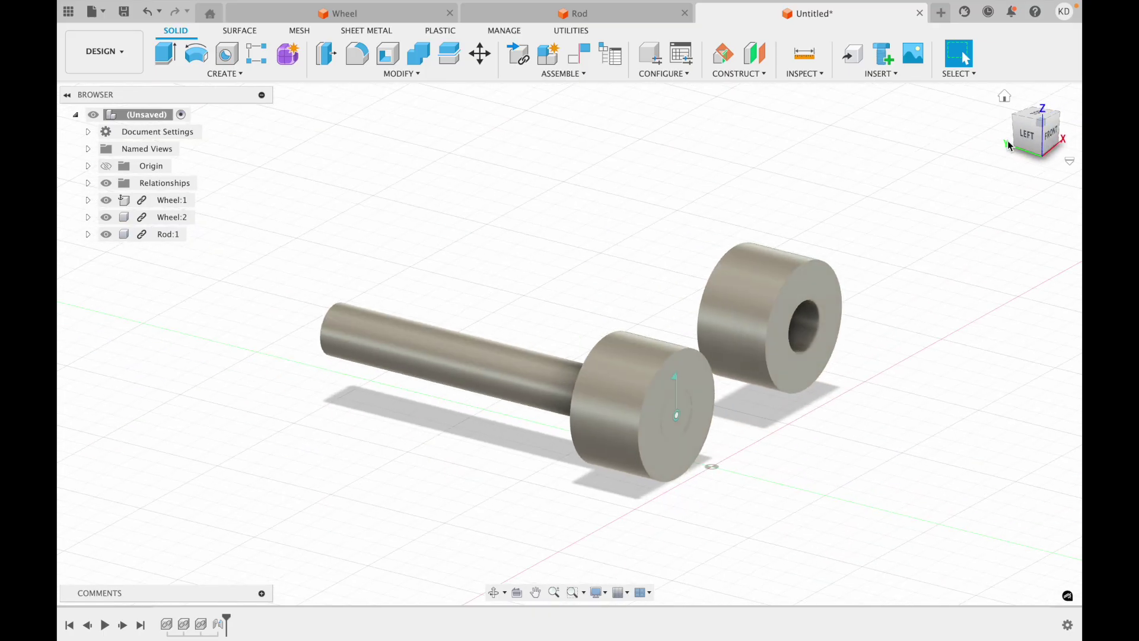
left_click(1048, 131)
key("shift+j")
left_click(564, 74)
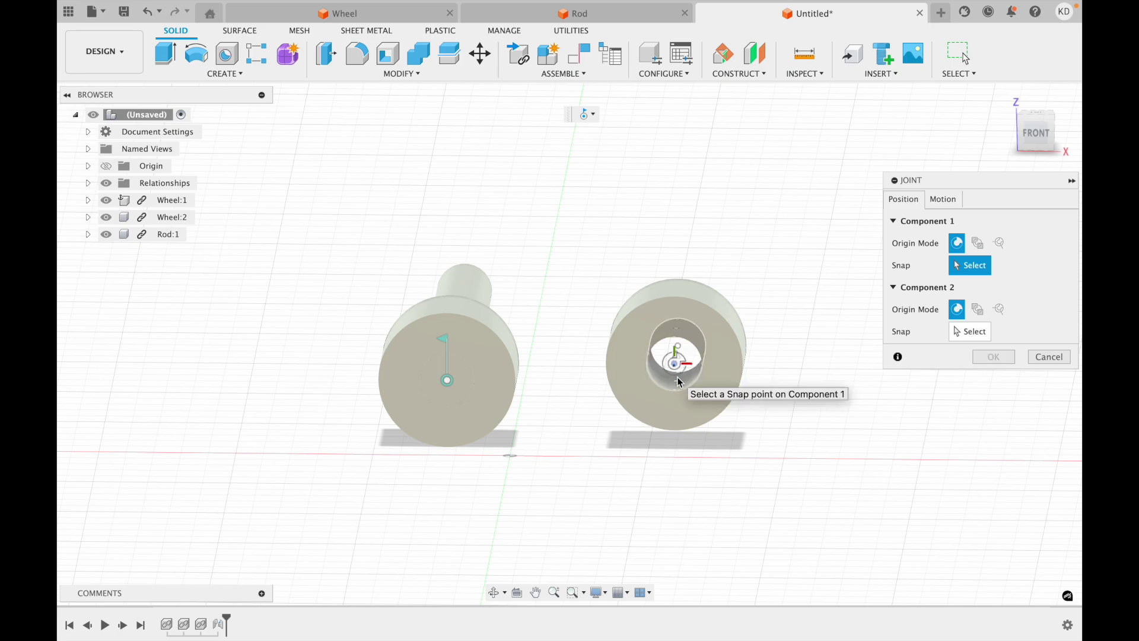
left_click(680, 381)
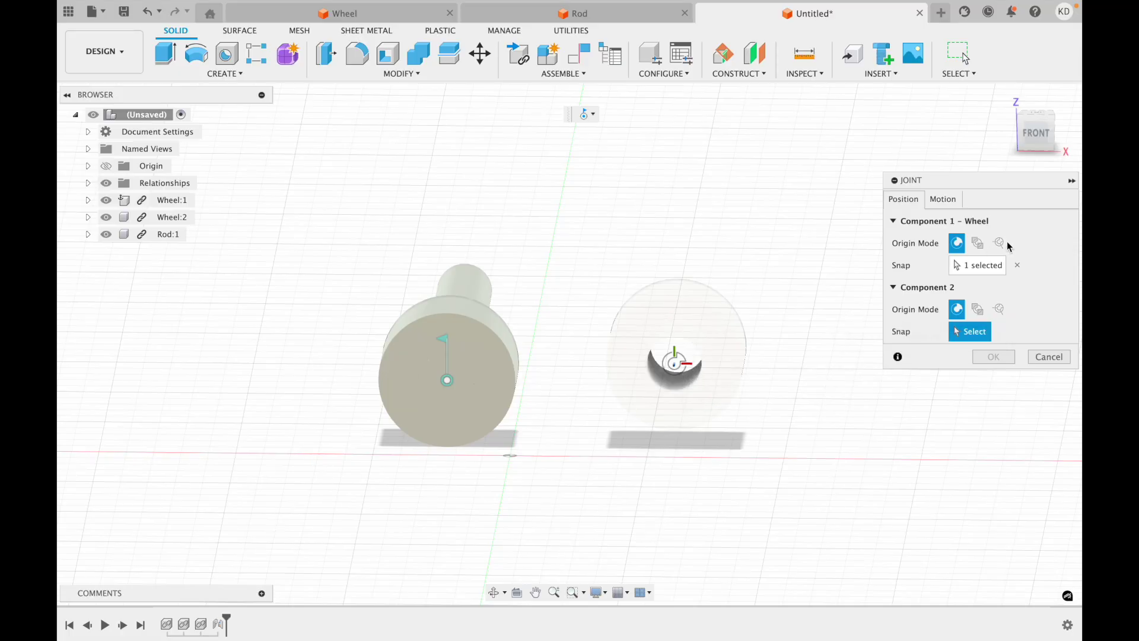
left_click_drag(1056, 119, 974, 138)
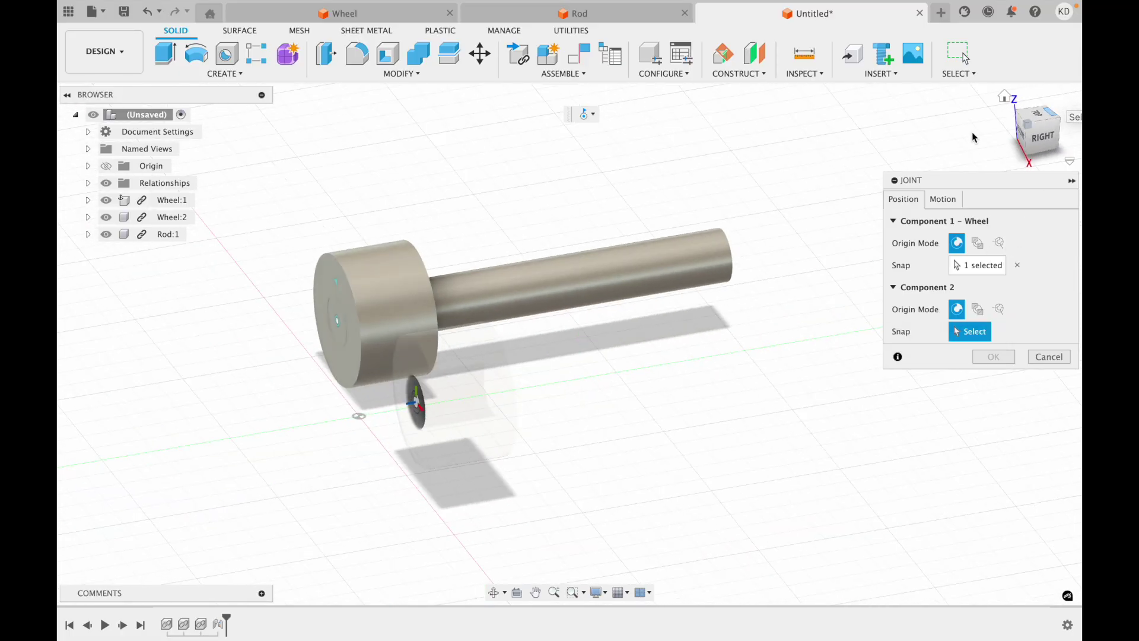
left_click(1045, 130)
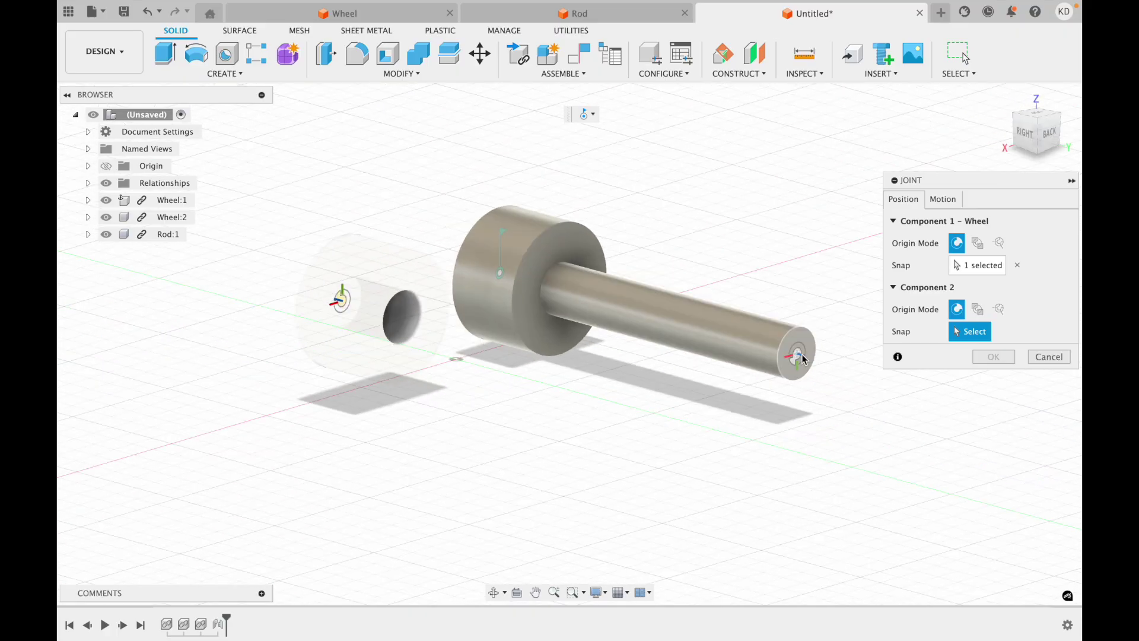
left_click(801, 359)
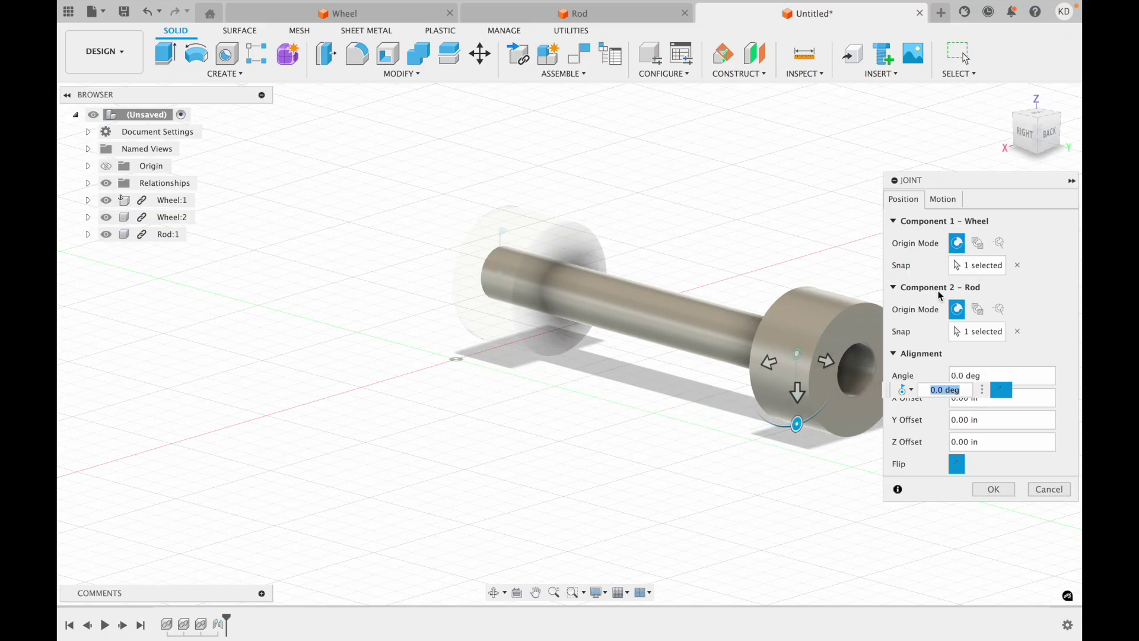
- Clear the second wheel's snap point and replace it with the hole centre on the wheel's back face
left_click(1016, 265)
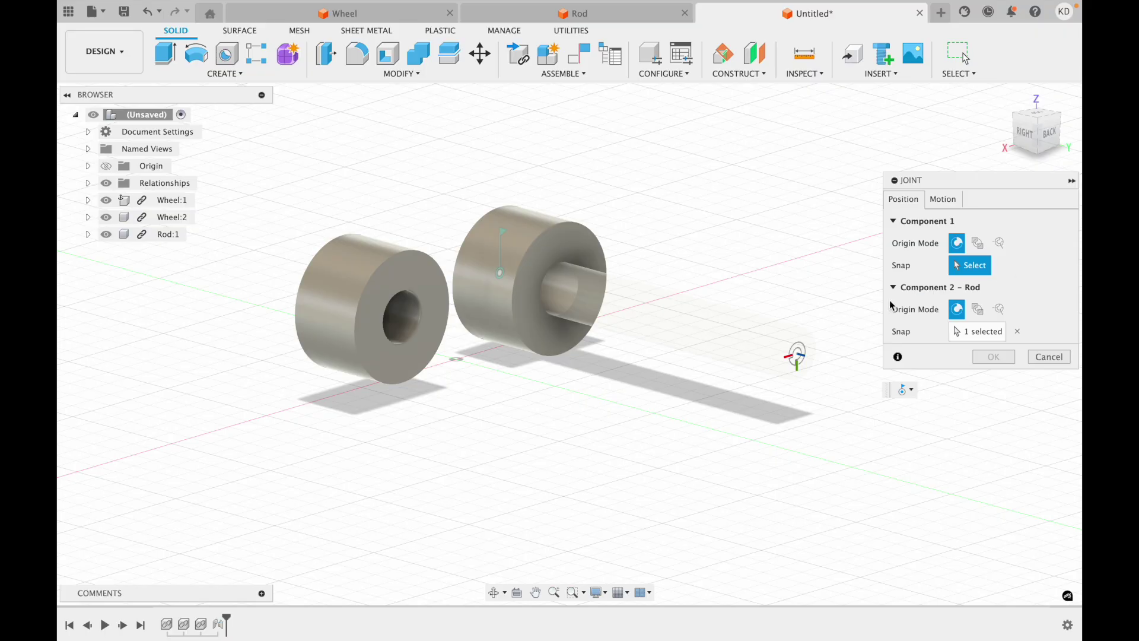
left_click(1039, 119)
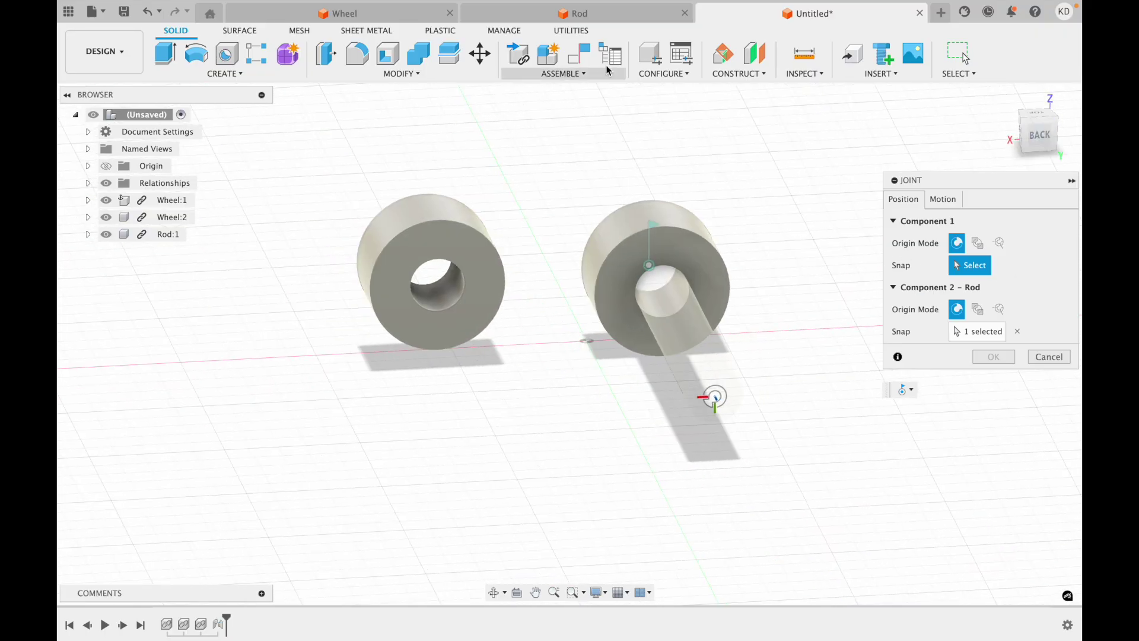
left_click(570, 77)
left_click(571, 76)
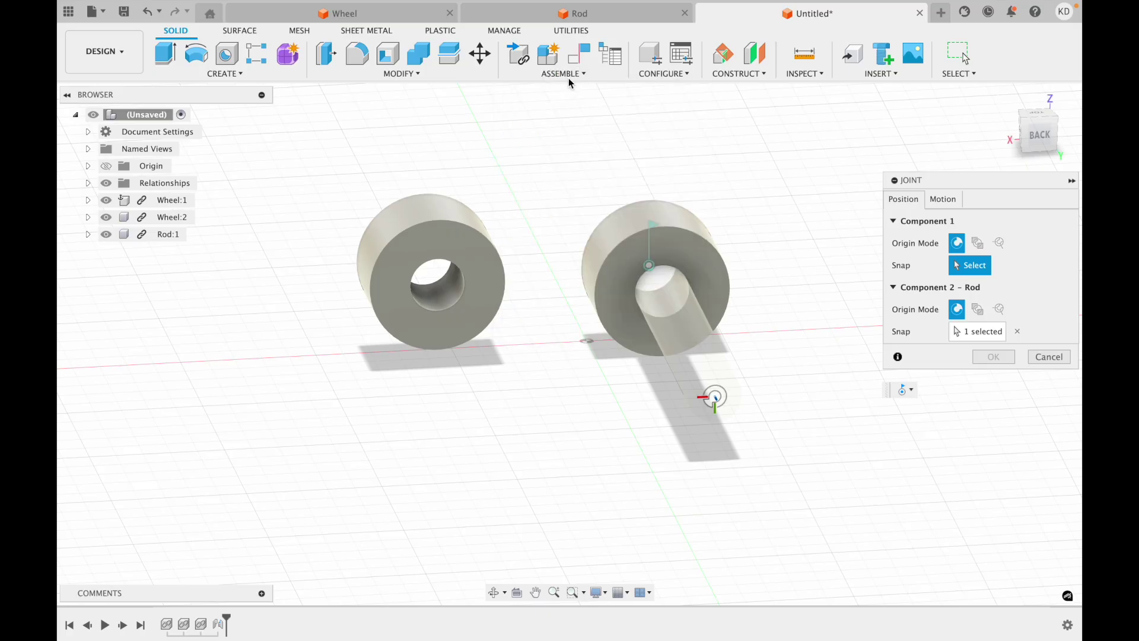
left_click(437, 290)
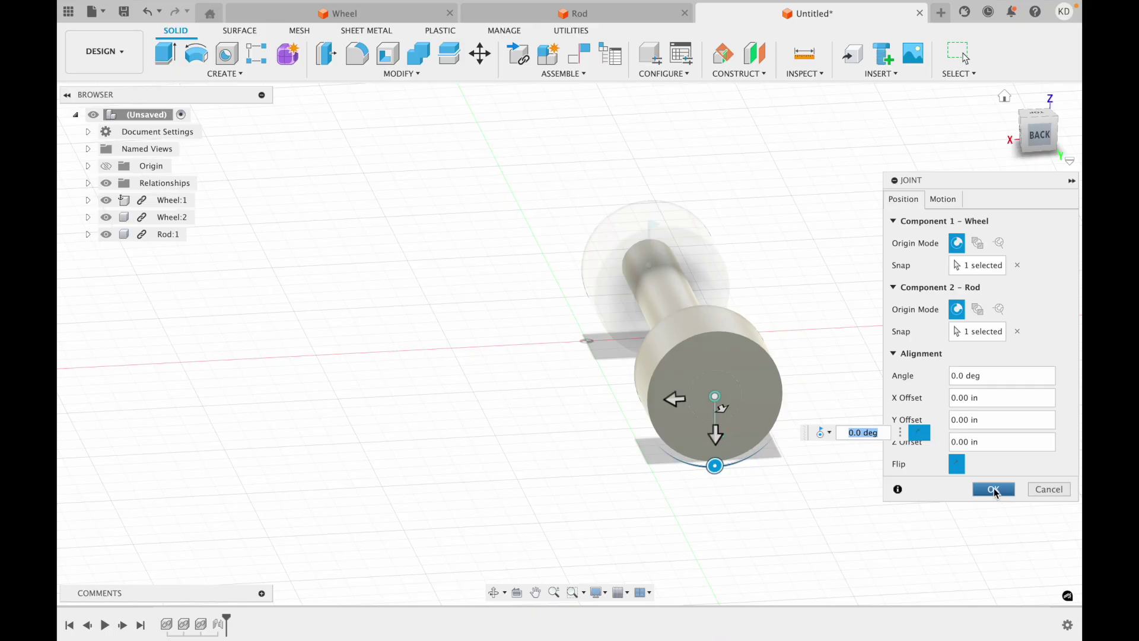
- Preview the second wheel's Revolute motion about the Z axis and create the joint
left_click(947, 202)
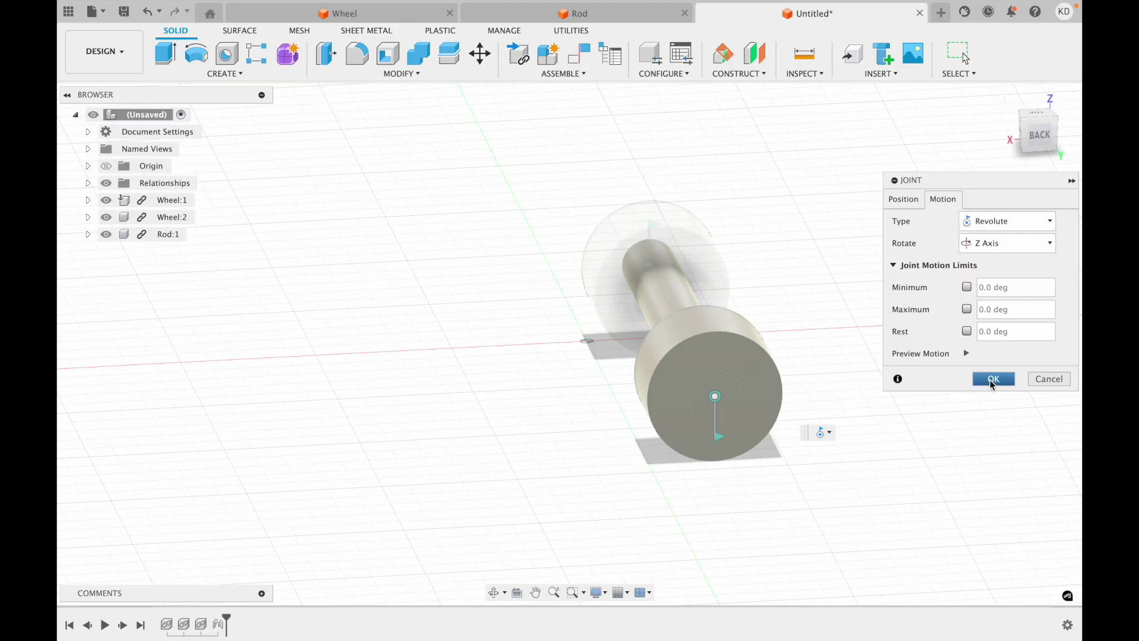
left_click(967, 354)
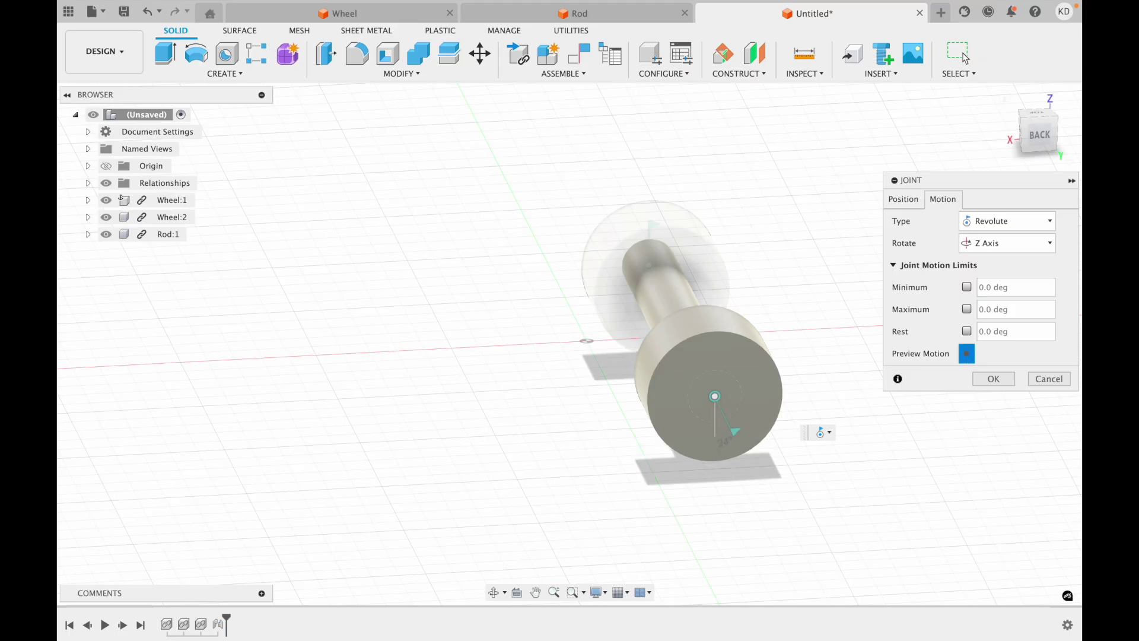
left_click(998, 380)
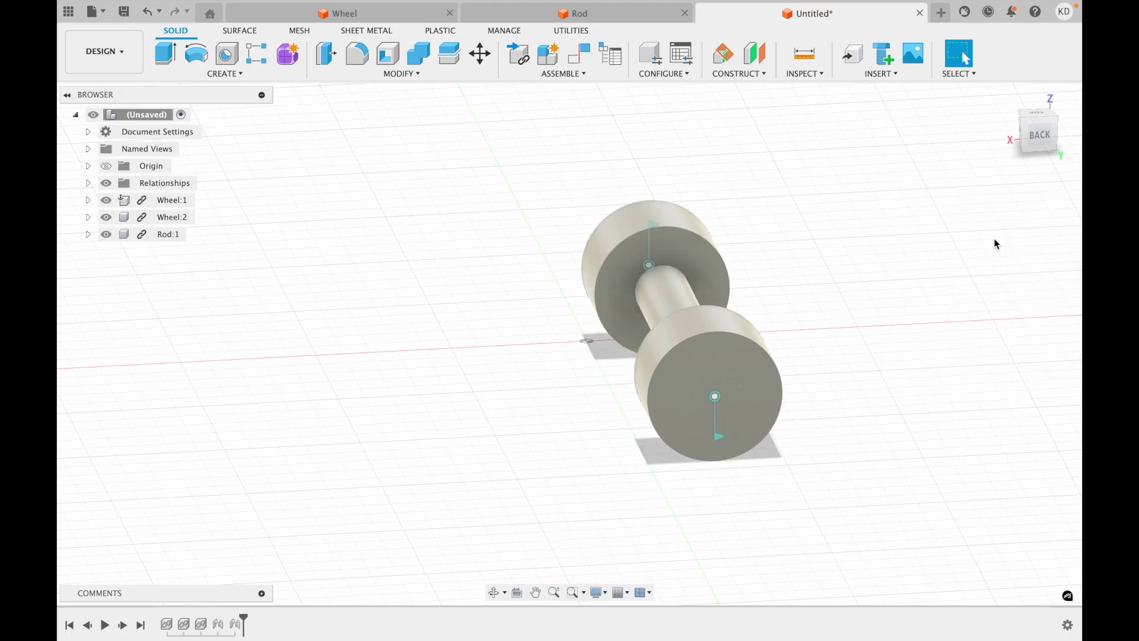